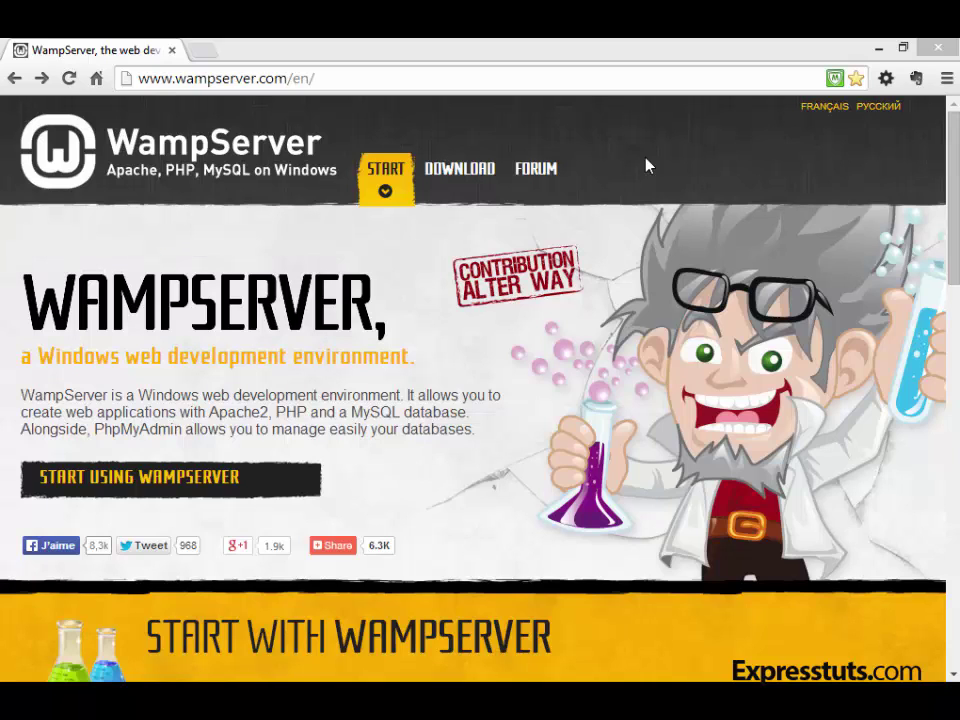
- Download the 64-bit WampServer 2.5 installer (PHP 5.5) directly and run it
click(470, 172)
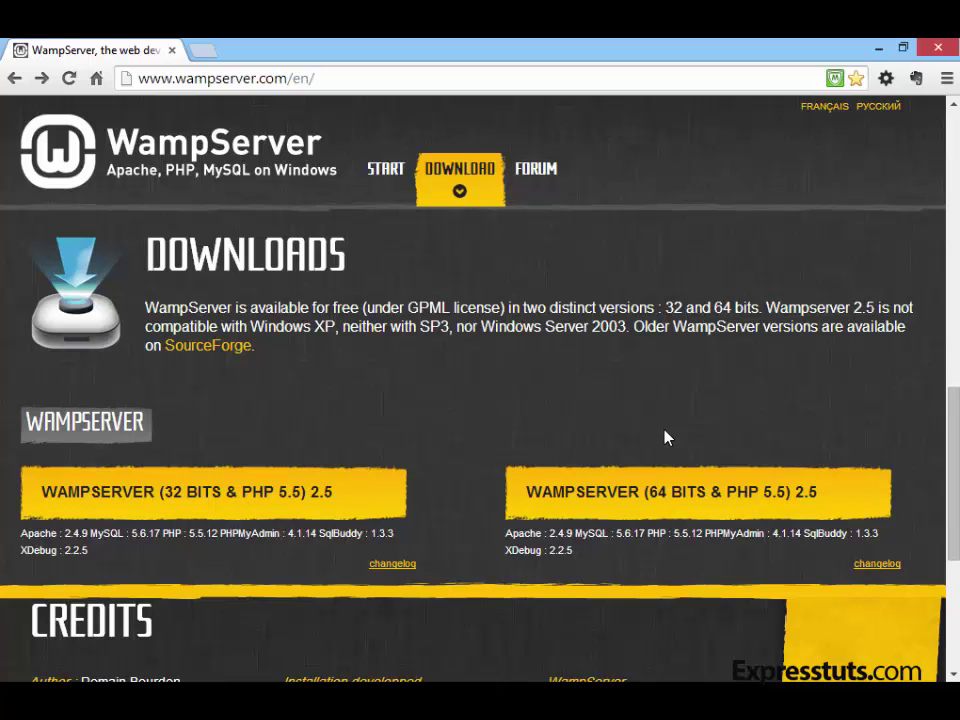
click(681, 494)
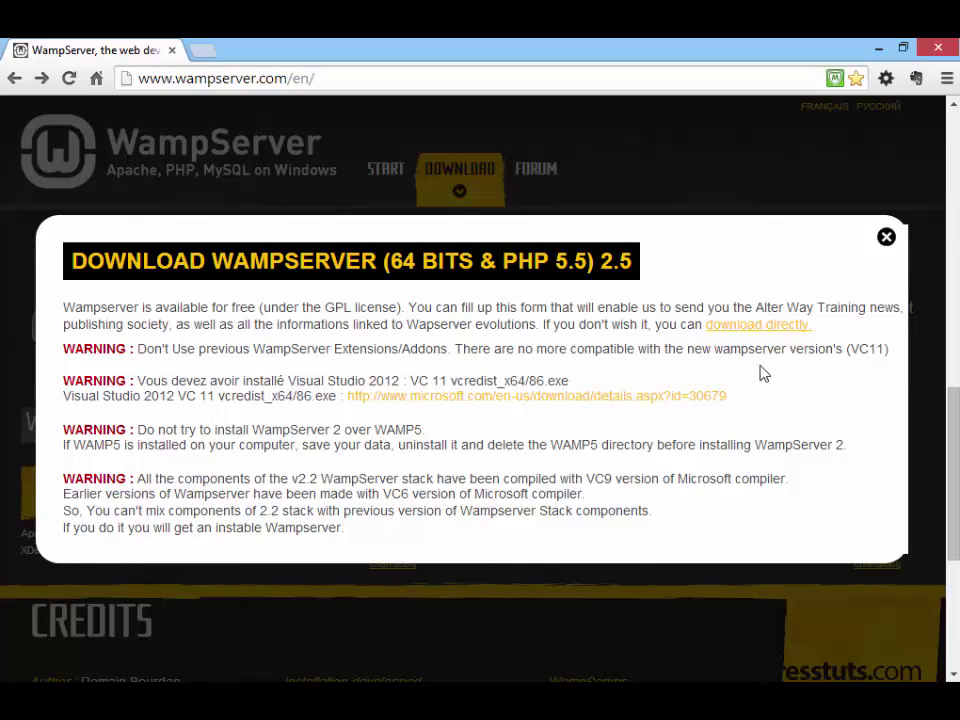
click(760, 325)
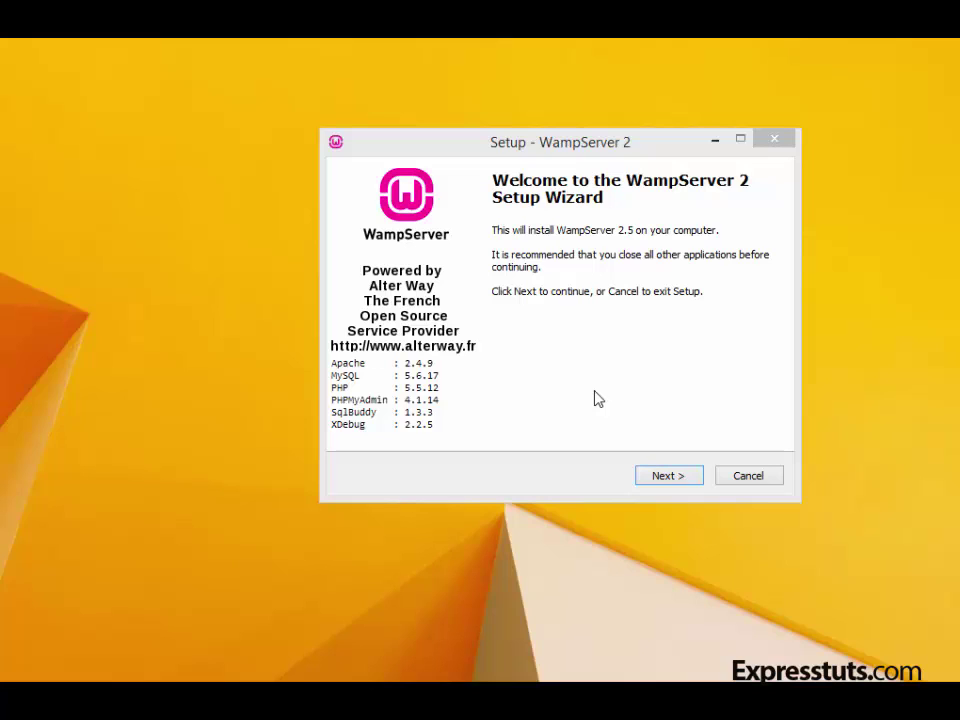
- Accept the WampServer licence agreement and advance to the destination folder page
click(684, 486)
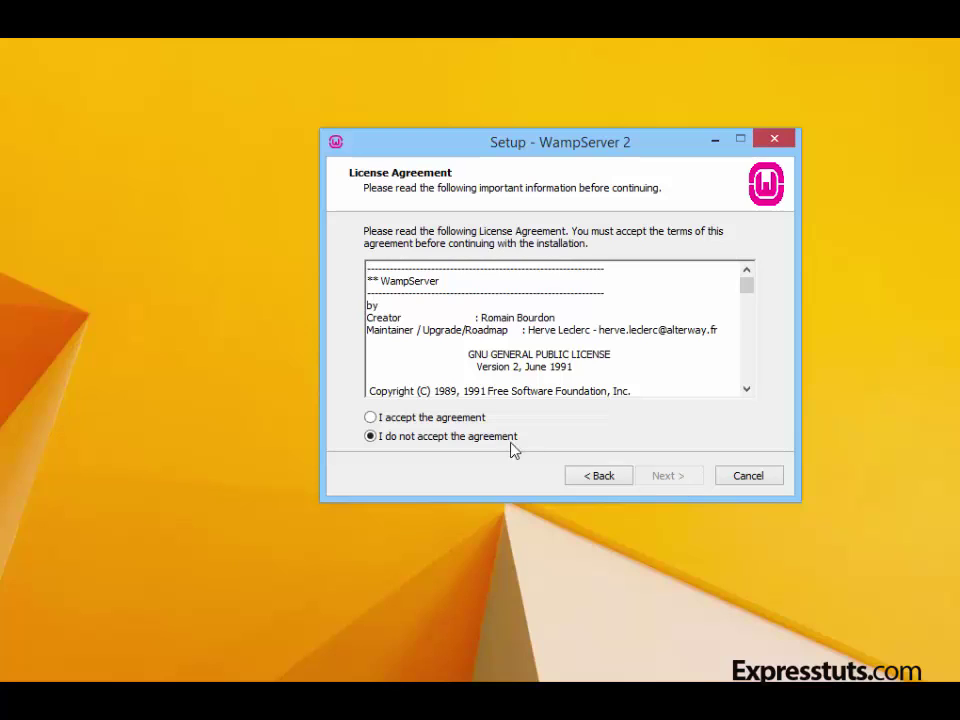
click(371, 418)
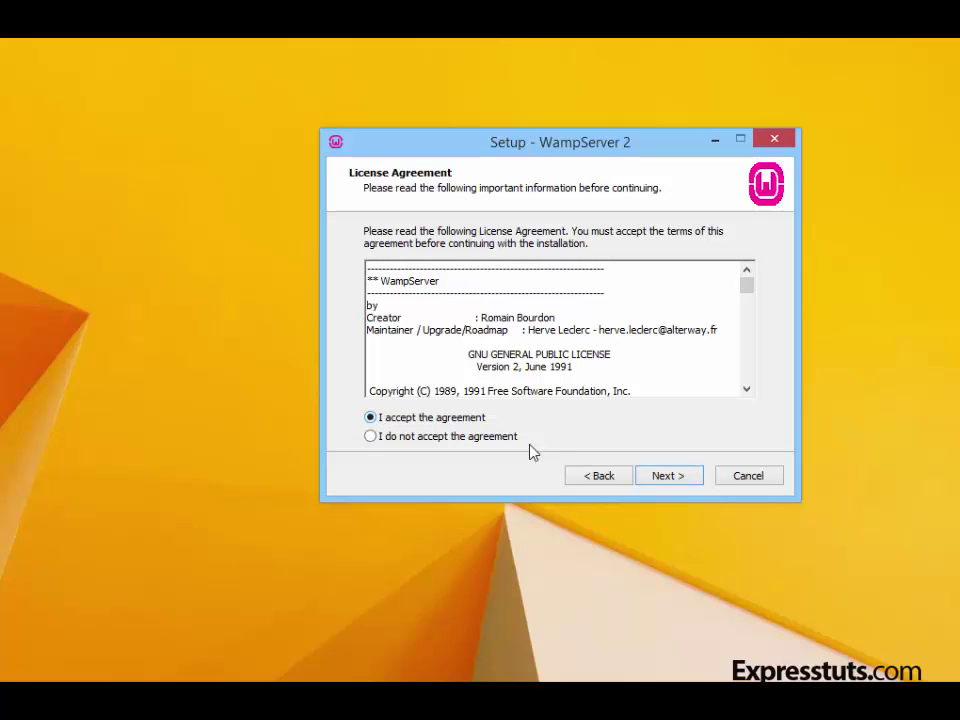
click(666, 476)
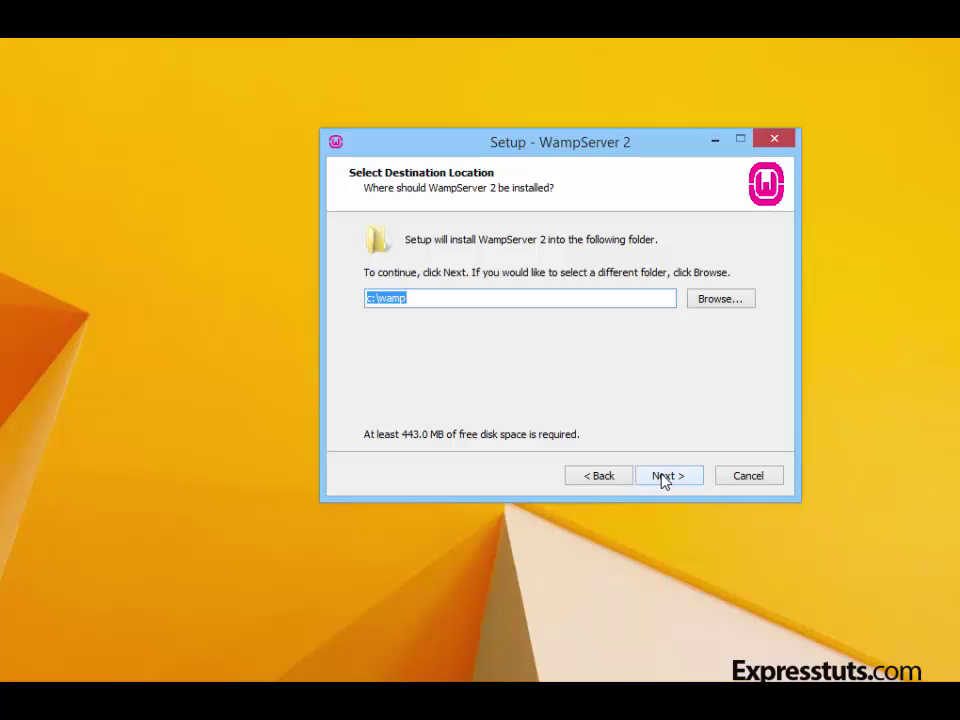
- Keep c:\wamp as the install folder and add a desktop icon
click(665, 477)
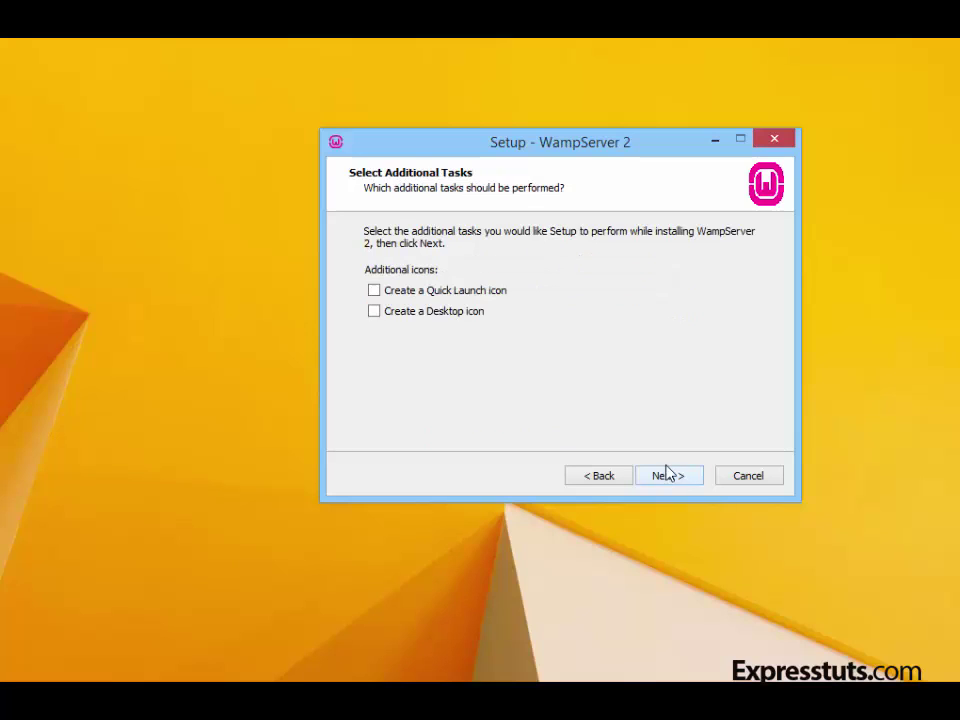
click(374, 314)
click(645, 472)
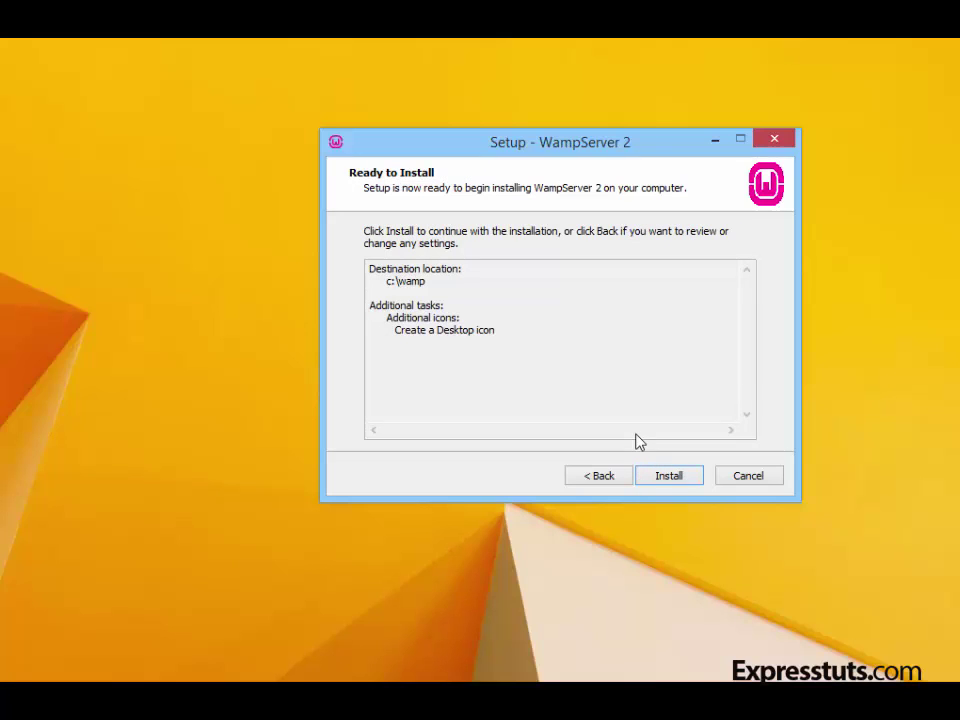
- Install WampServer and select chrome in Google\Chrome\Application as the browser
click(669, 476)
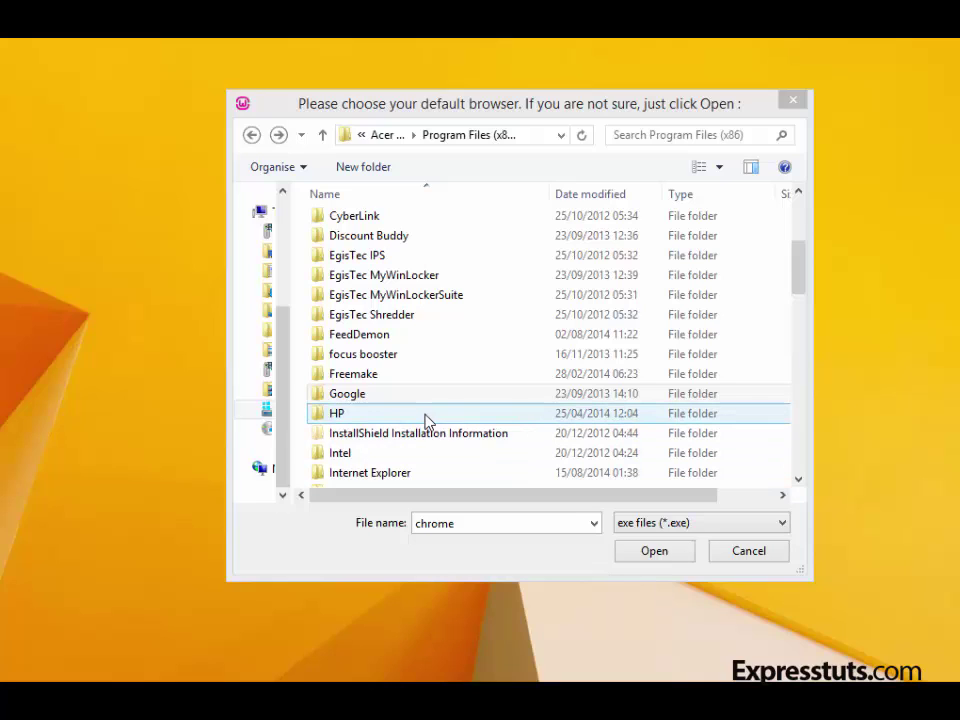
click(353, 395)
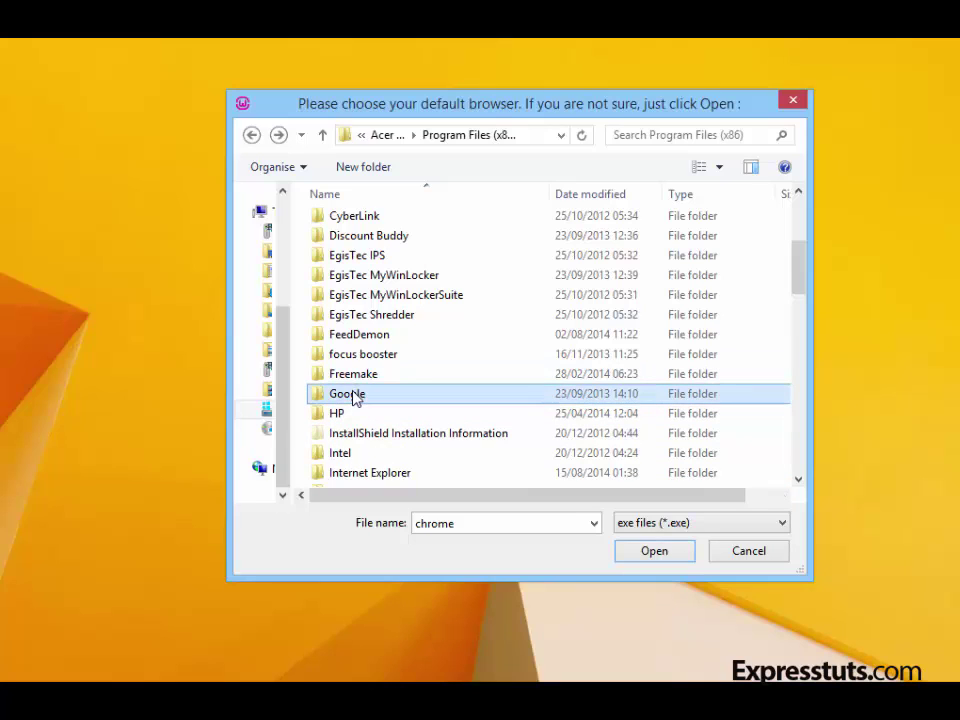
double_click(353, 395)
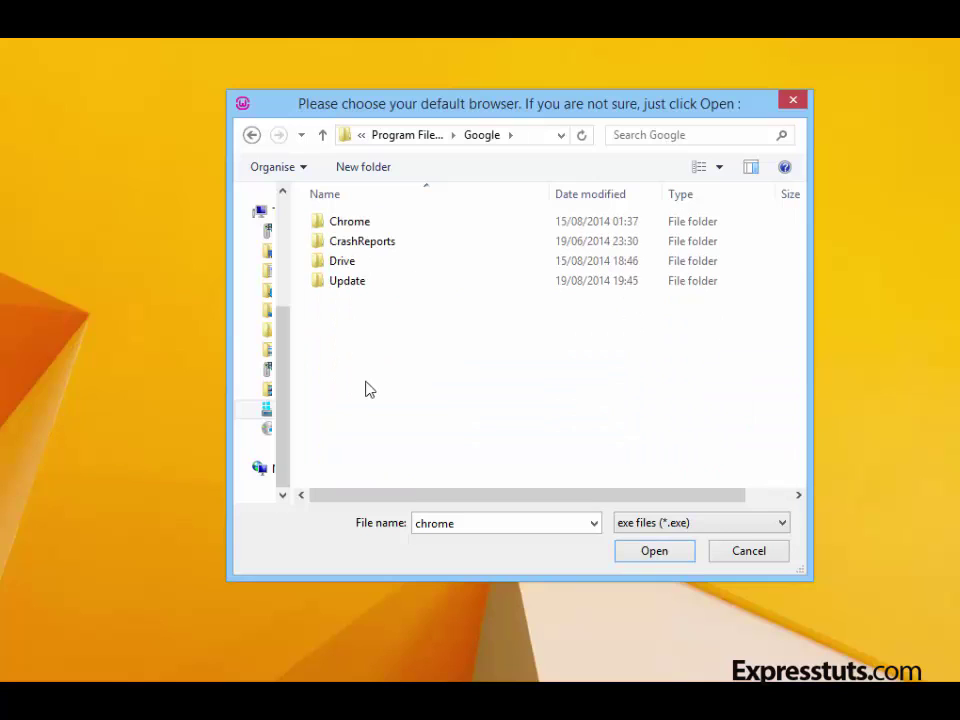
double_click(351, 225)
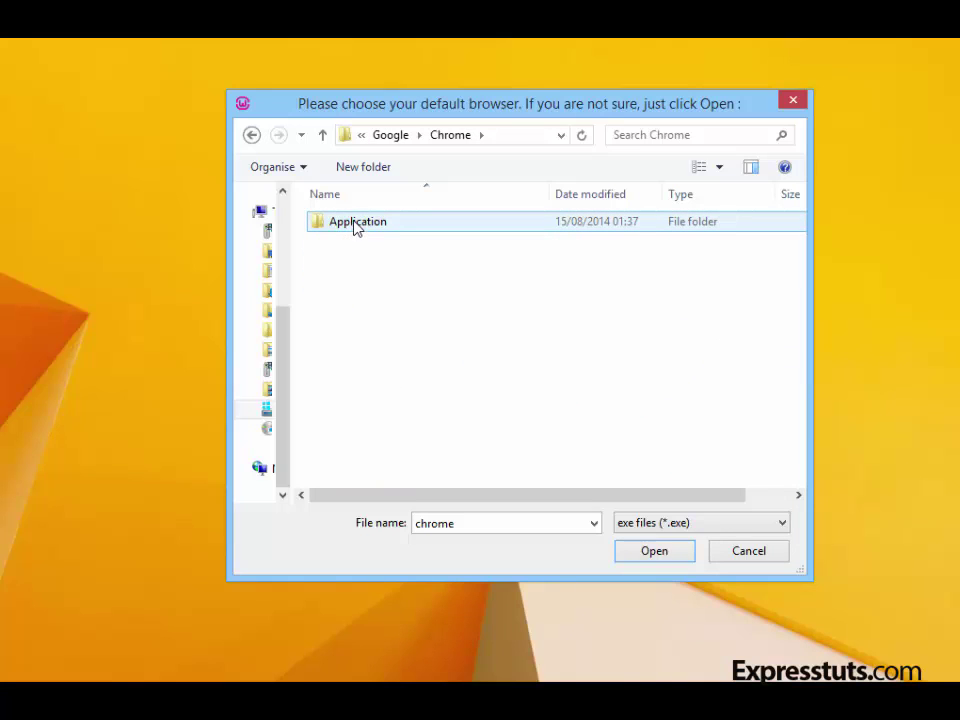
double_click(353, 222)
click(347, 284)
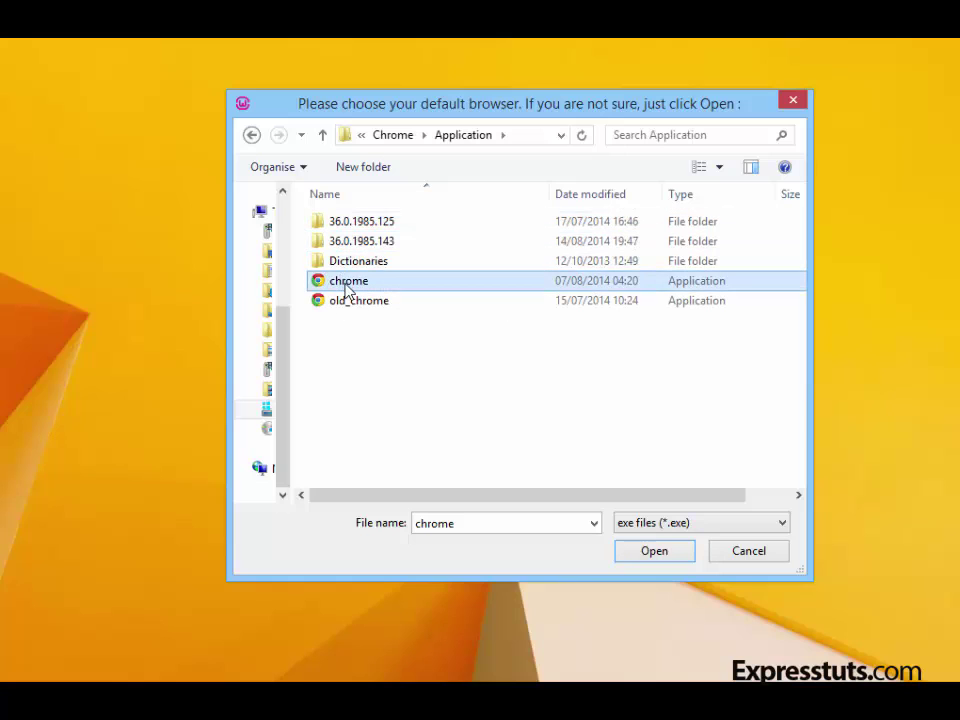
- Confirm chrome as WampServer's default browser
click(651, 553)
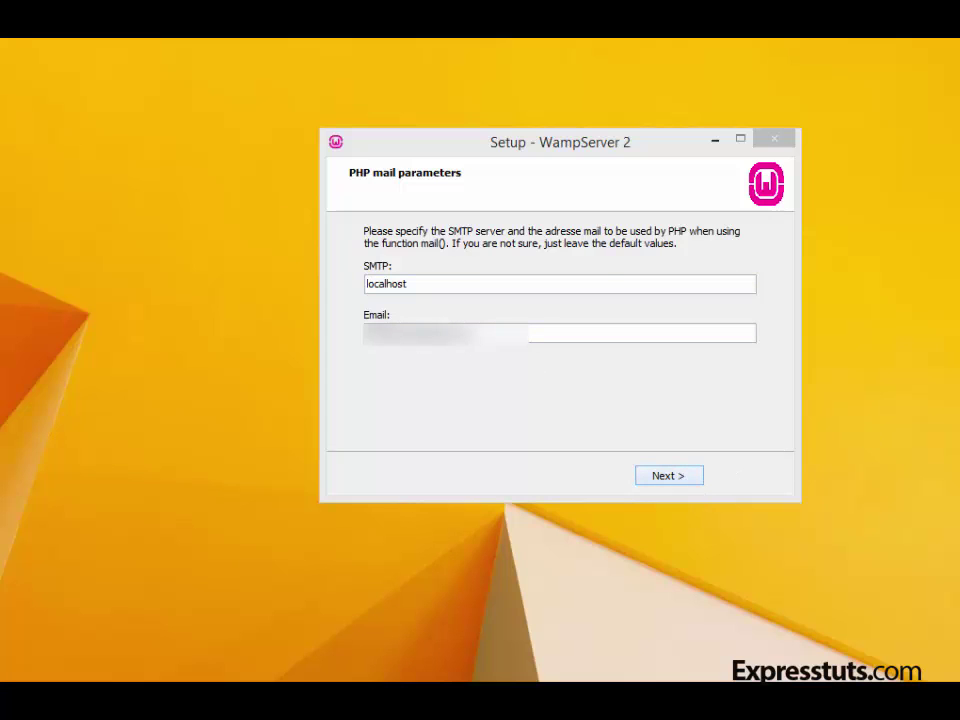
- Keep SMTP localhost and the default email in the PHP mail settings
click(668, 475)
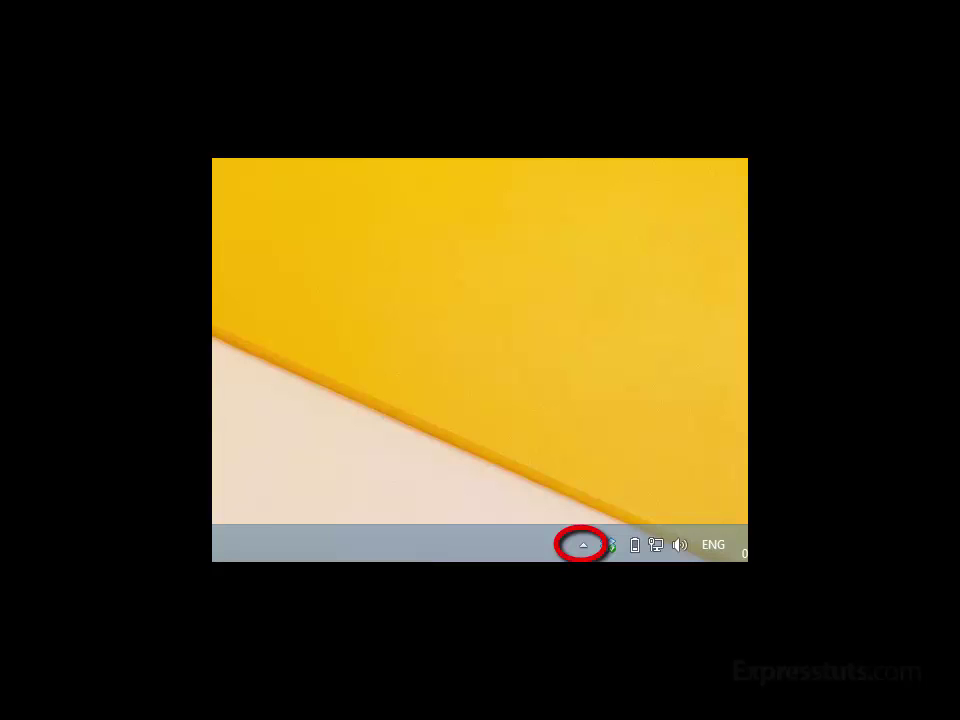
- Reveal the hidden tray icons and open the WampServer 2.5 menu
click(584, 549)
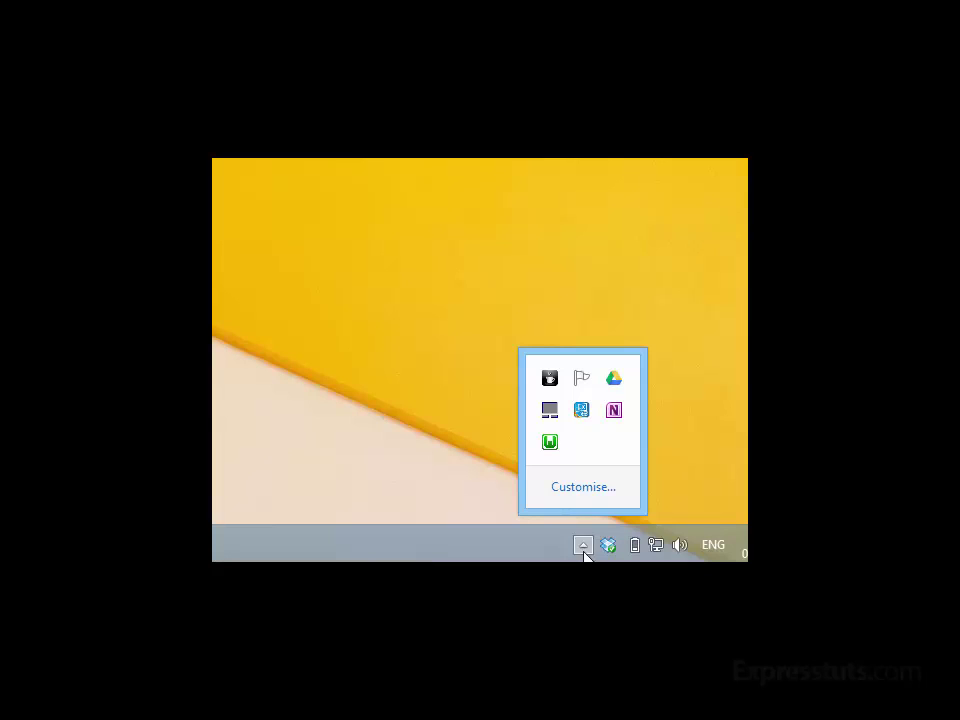
click(552, 443)
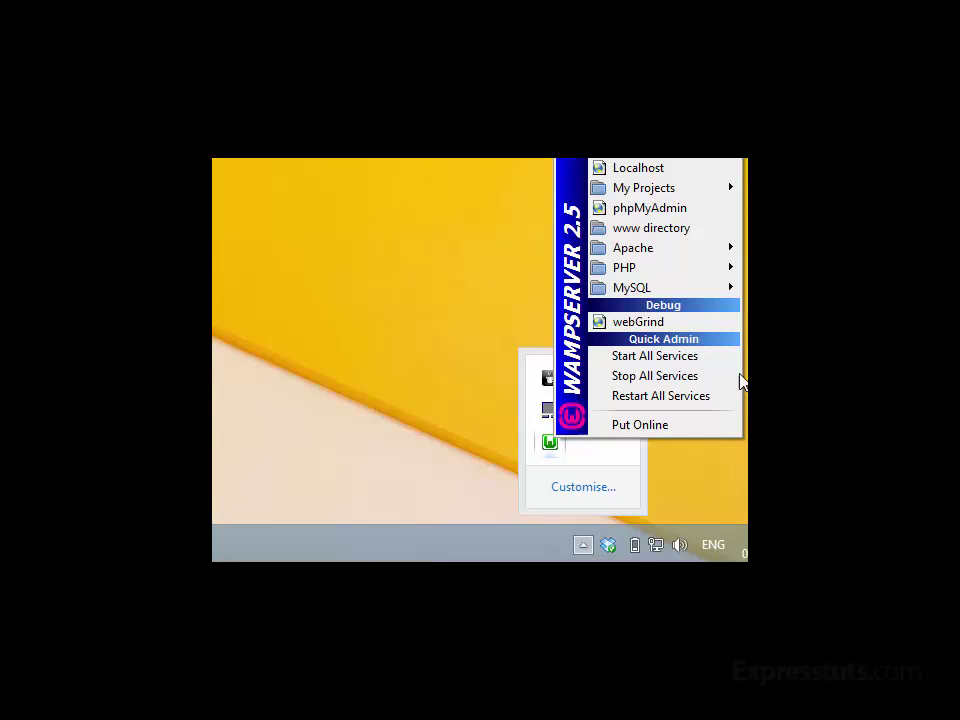
- Create a database named 'demo' from phpMyAdmin's Databases tab
click(634, 208)
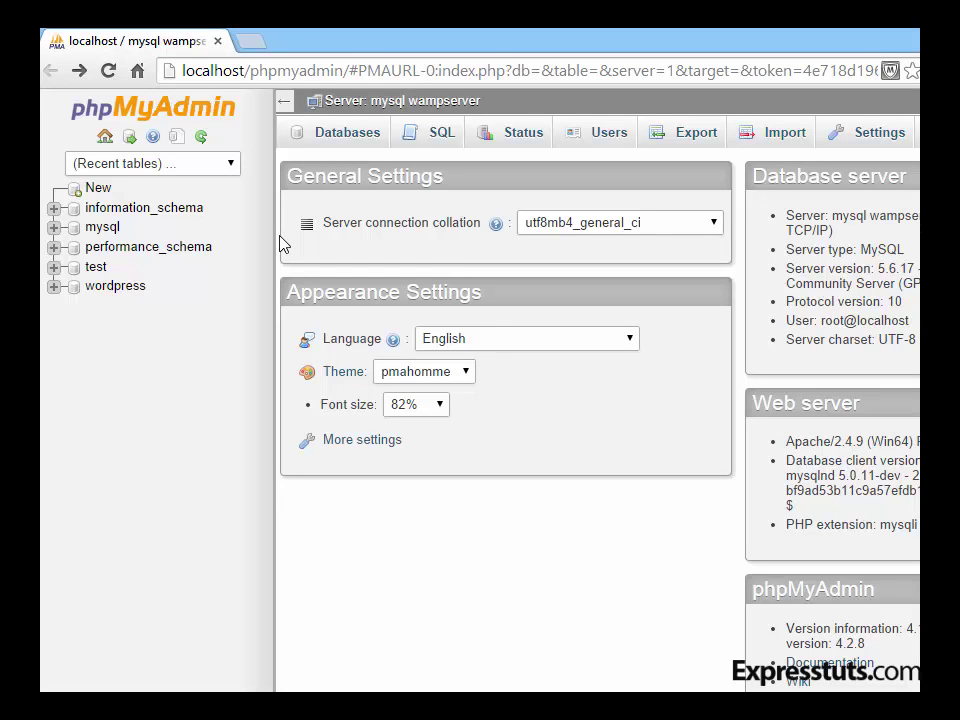
click(339, 133)
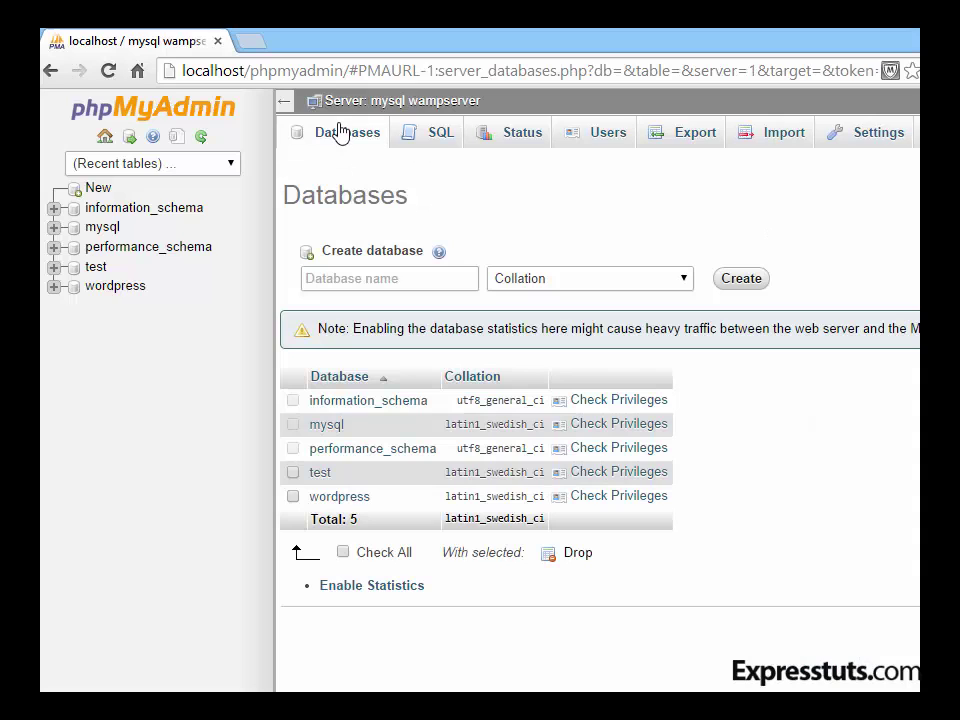
click(365, 281)
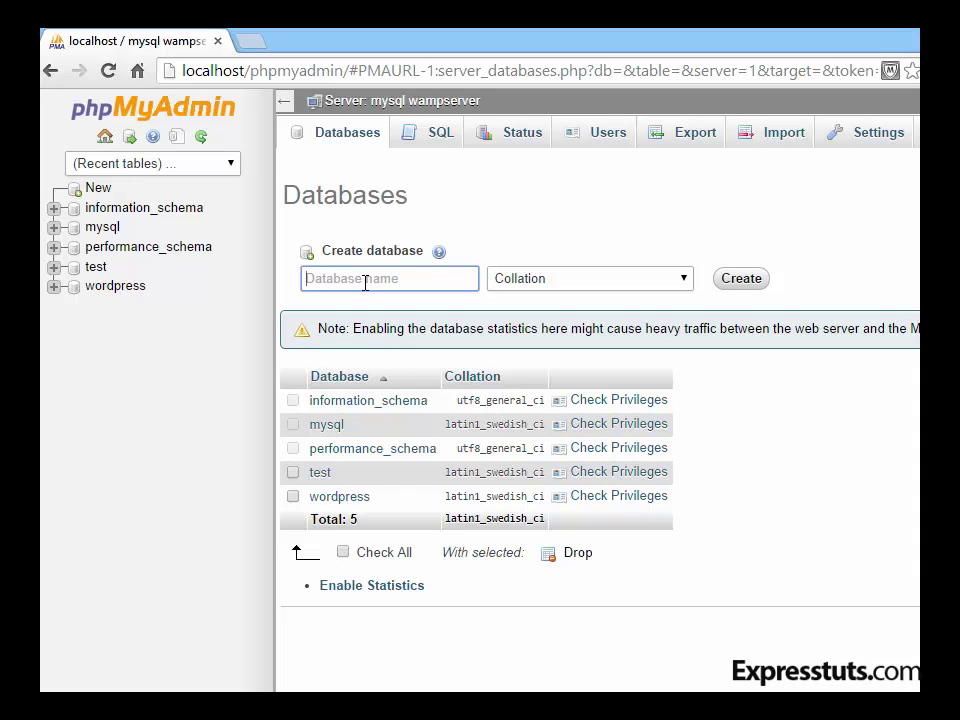
text(demo)
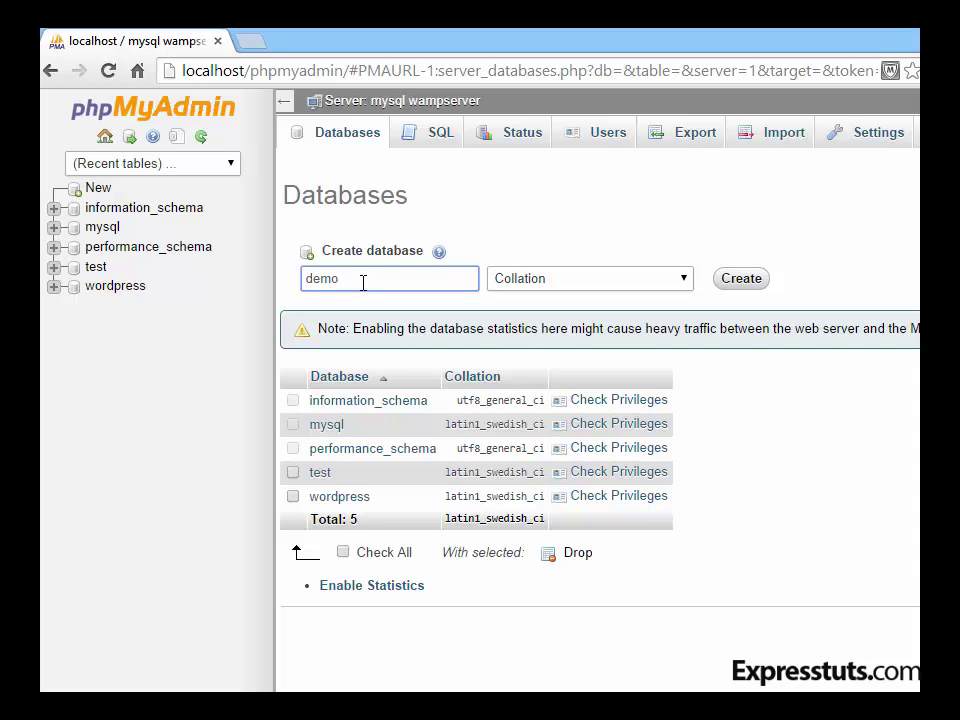
click(752, 284)
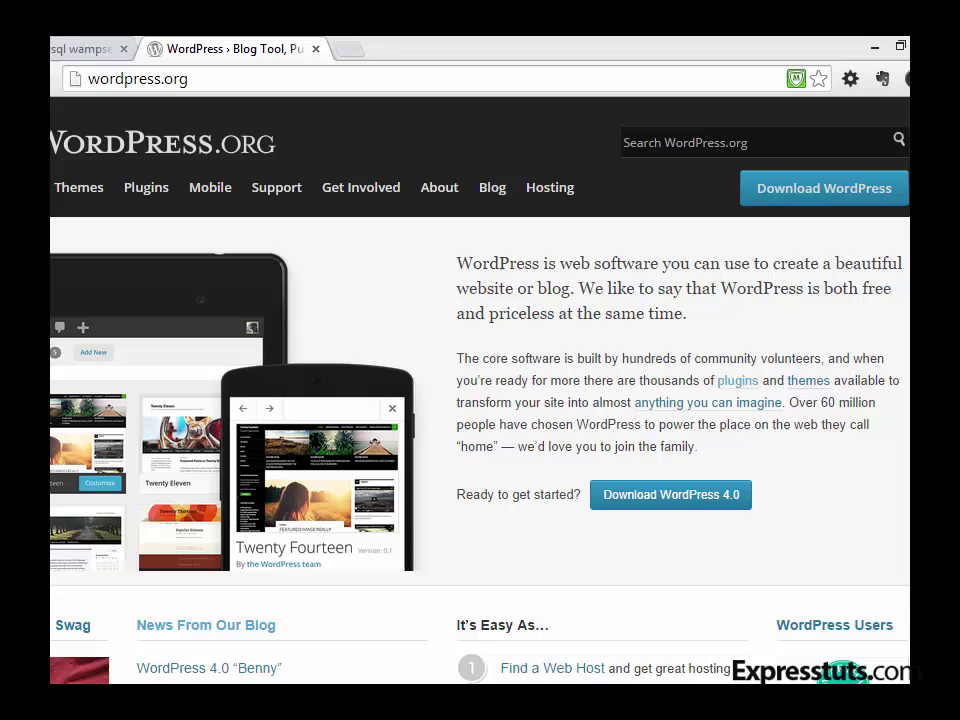
- Download the WordPress 4.0 .zip from the wordpress.org download page
click(825, 199)
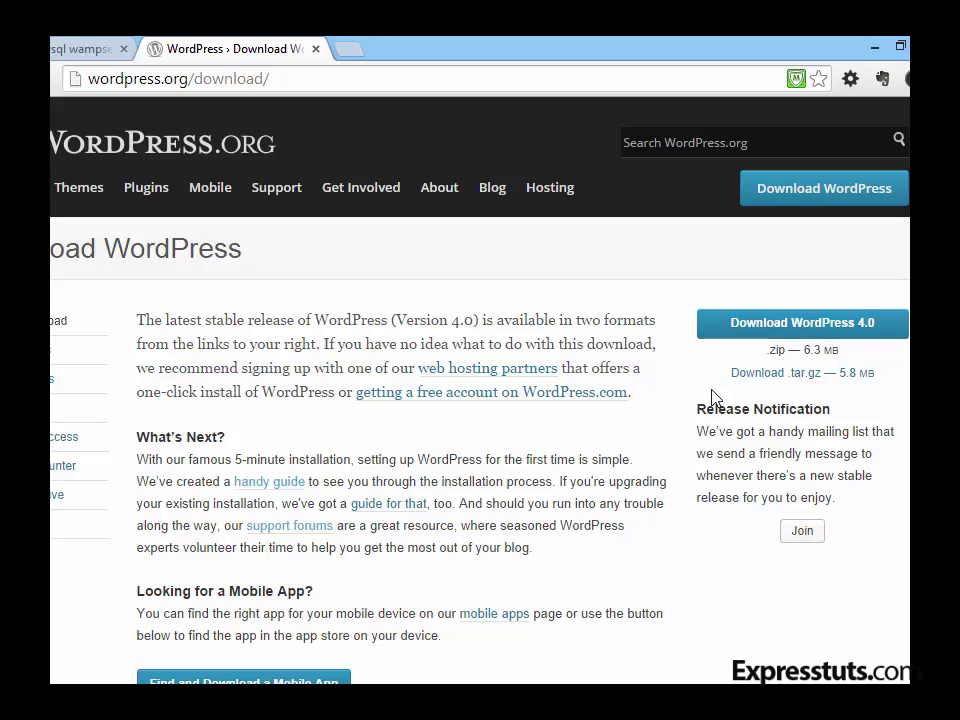
click(750, 332)
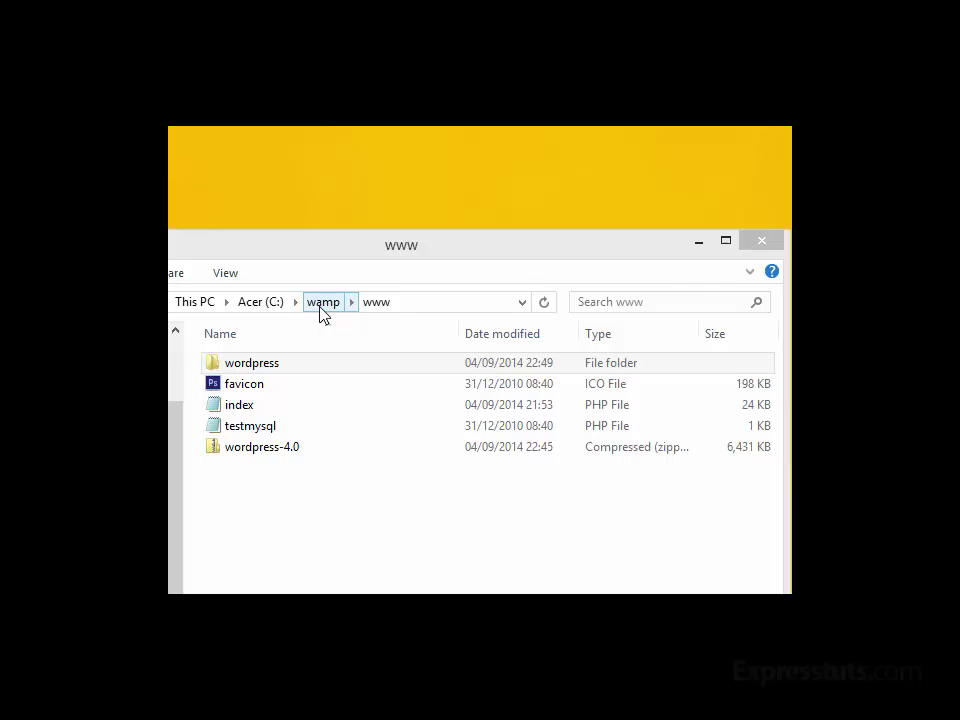
double_click(251, 366)
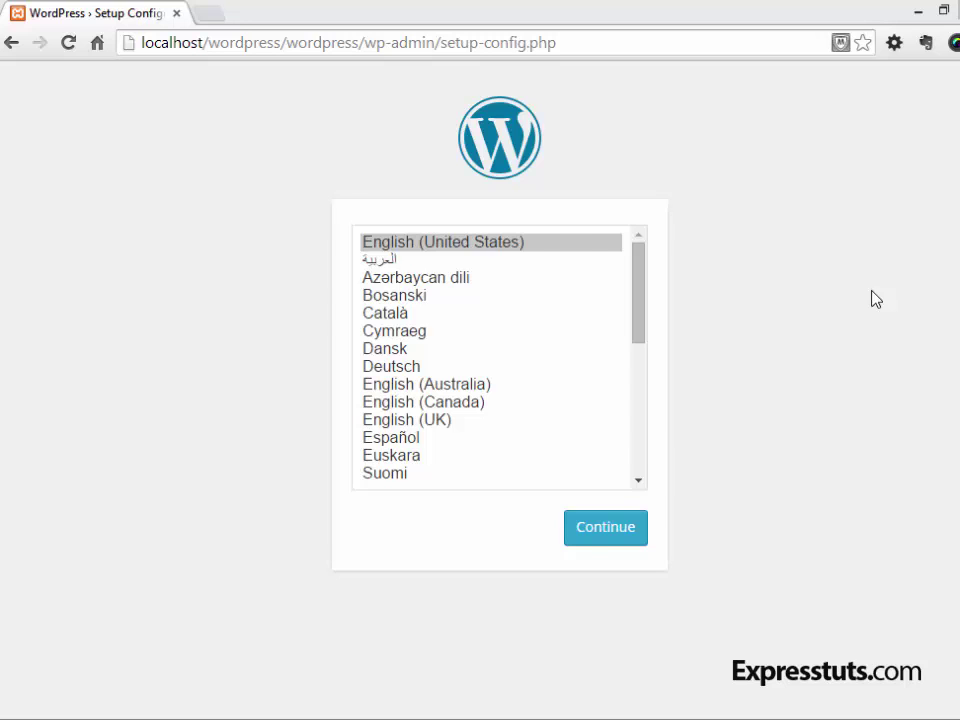
- Keep English (United States) and connect WordPress to the demo database as root with a blank password
click(605, 527)
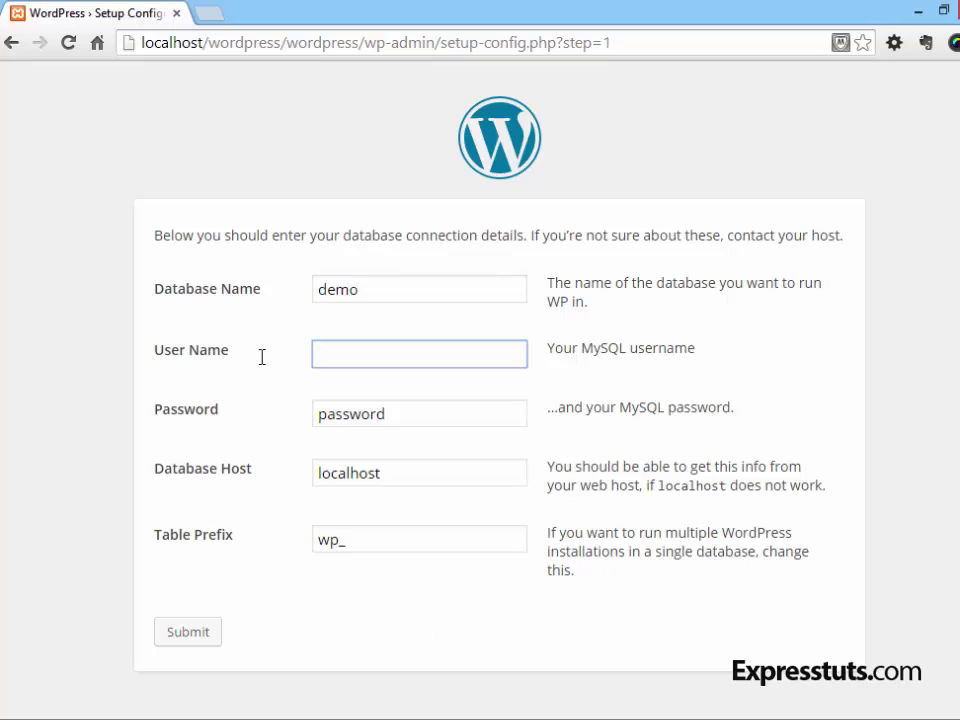
text(root)
key(Tab)
key(BackSpace)
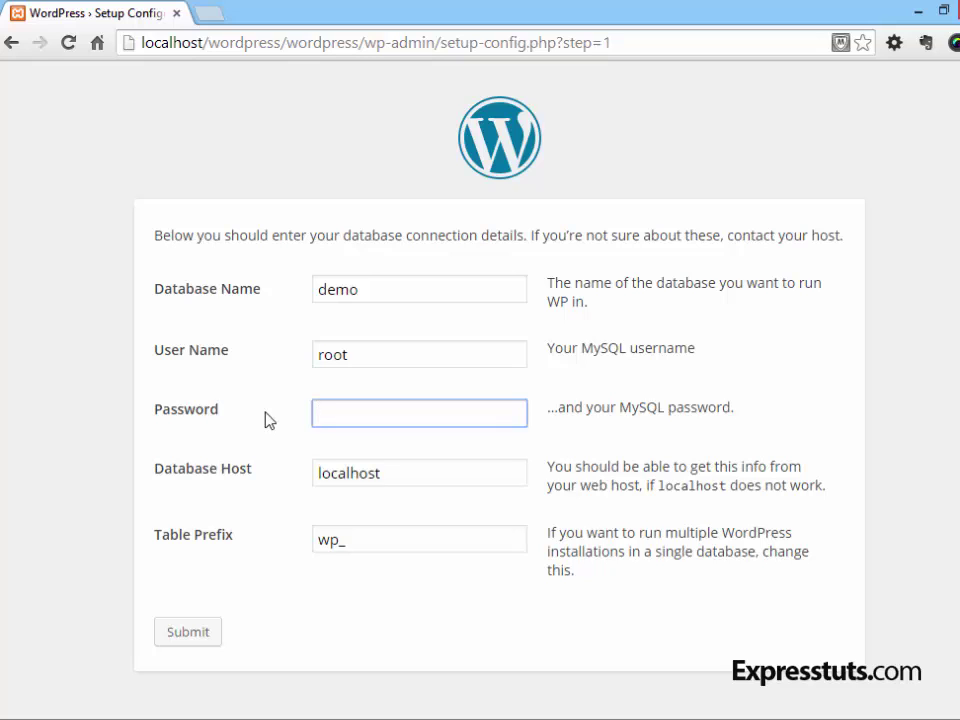
key(Return)
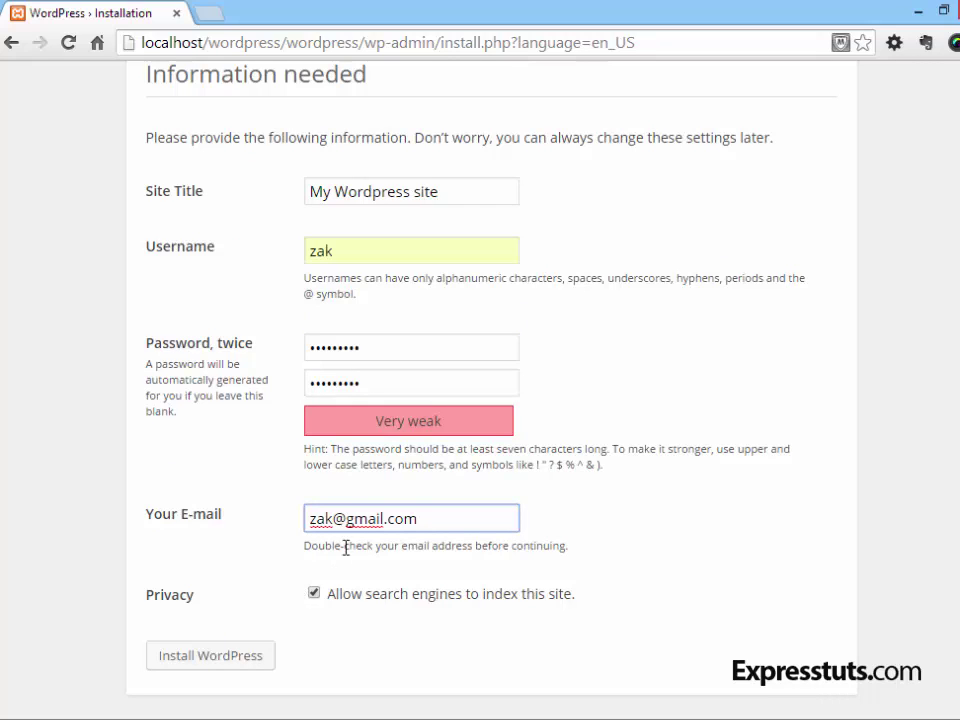
- Turn off search-engine indexing on the 'My Wordpress site' install form
click(313, 593)
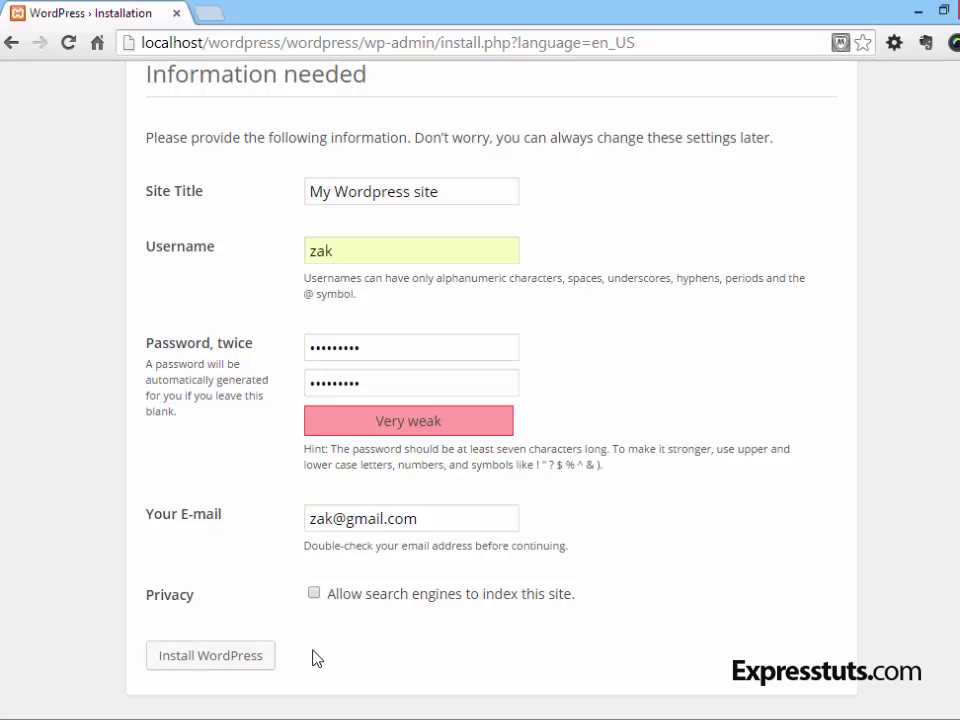